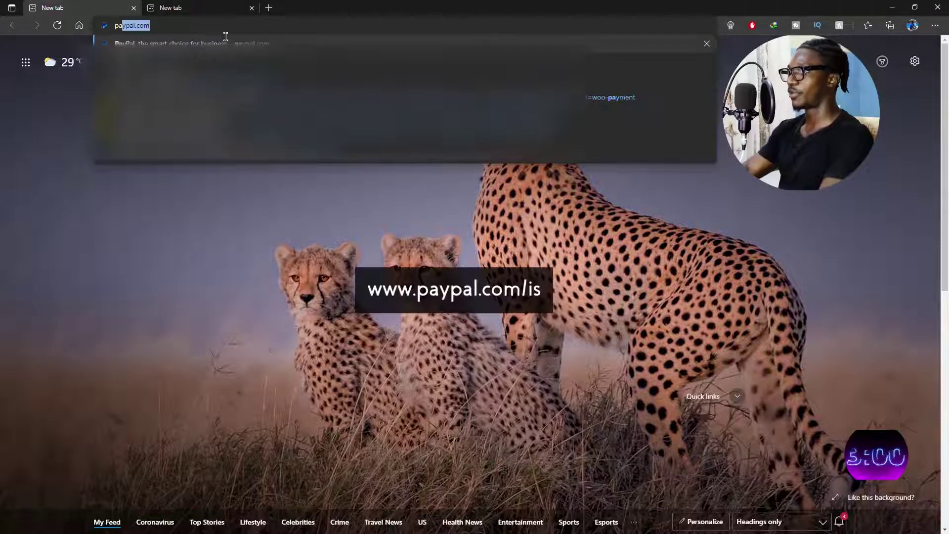
{"action": "type", "text": "oneer"}
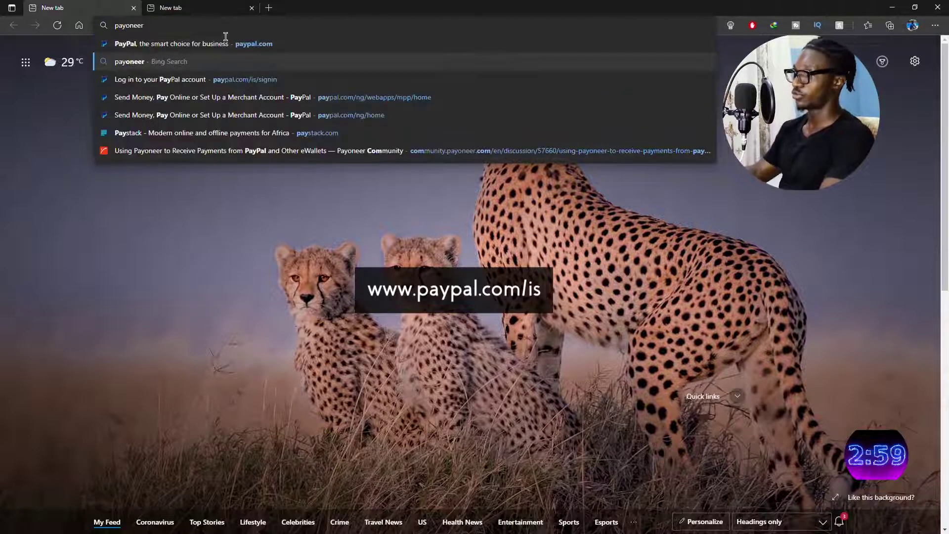
Step: Load PayPal's business home page in Edge from the paypal.com address suggestion
{"action": "key", "text": "ctrl+a"}
{"action": "type", "text": "pay"}
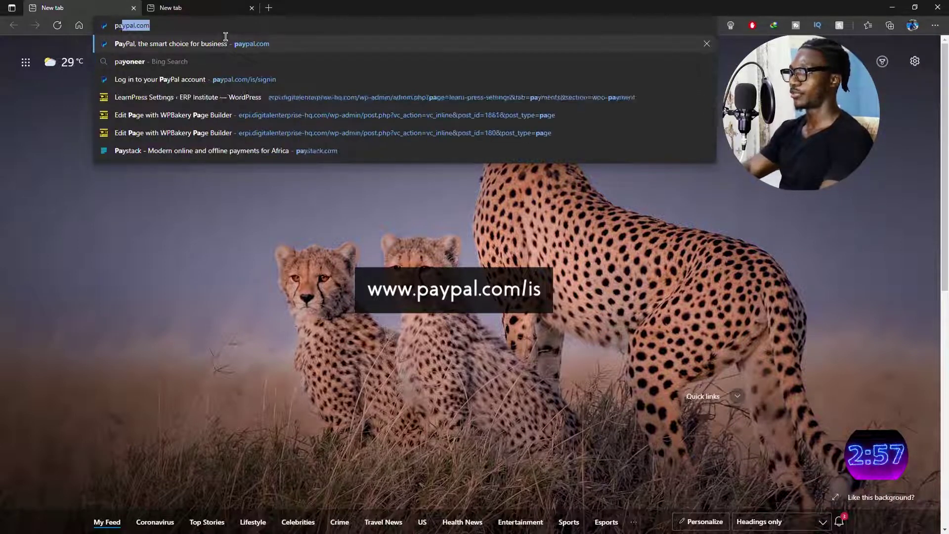
{"action": "key", "text": "Right"}
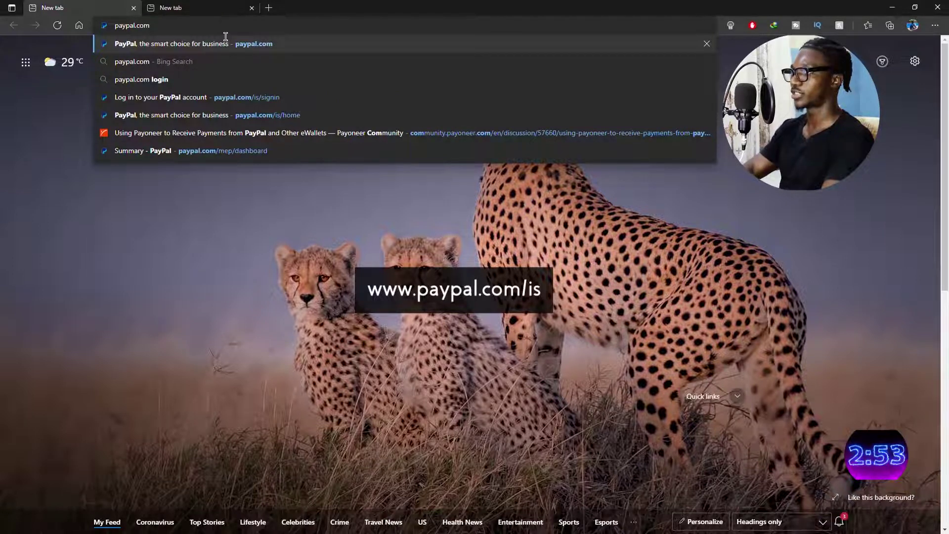
{"action": "left_click", "coordinate": [223, 118]}
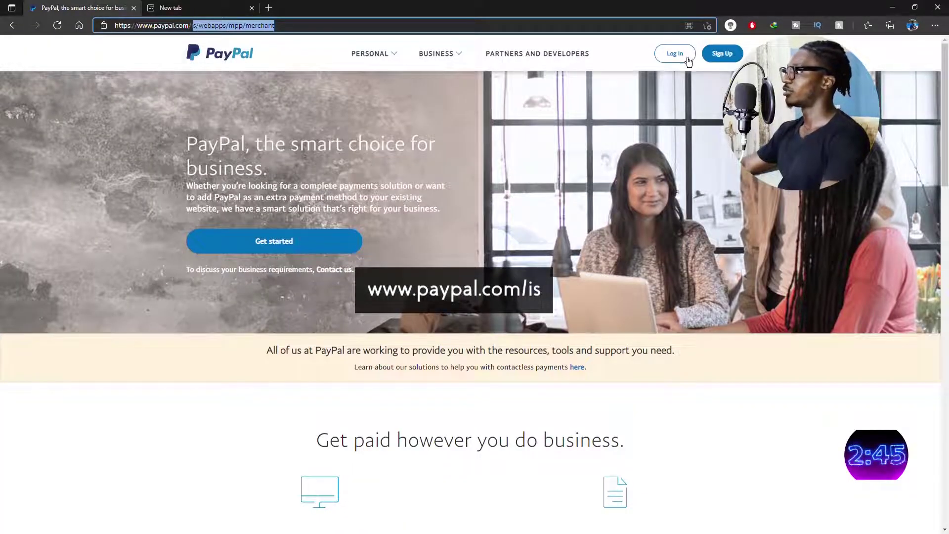
Step: Choose Business Account on PayPal's sign-up page and continue to the email entry
{"action": "left_click", "coordinate": [720, 56]}
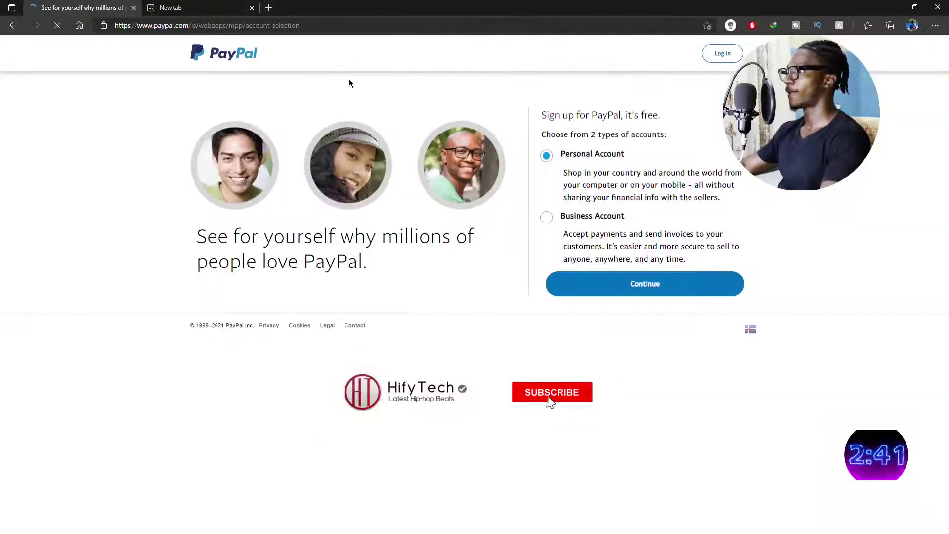
{"action": "left_click", "coordinate": [547, 218]}
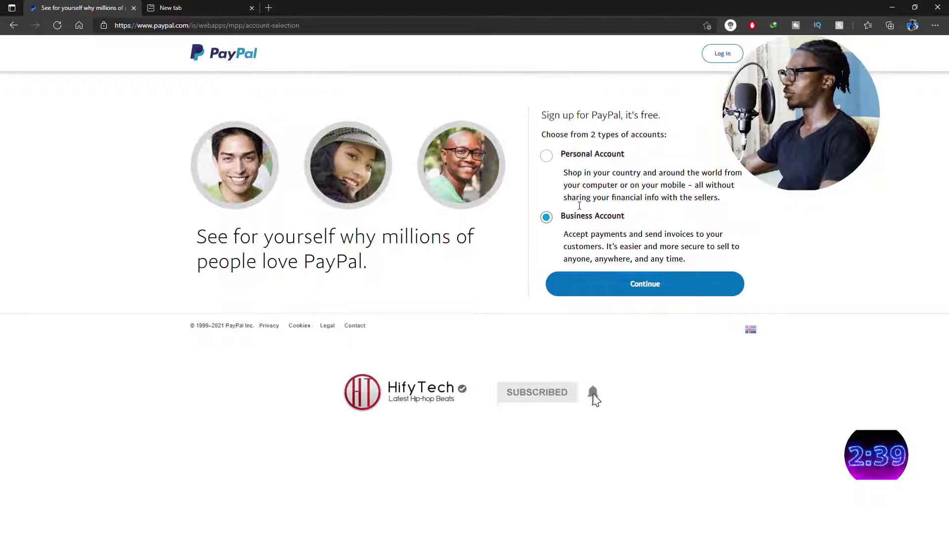
{"action": "left_click", "coordinate": [644, 290]}
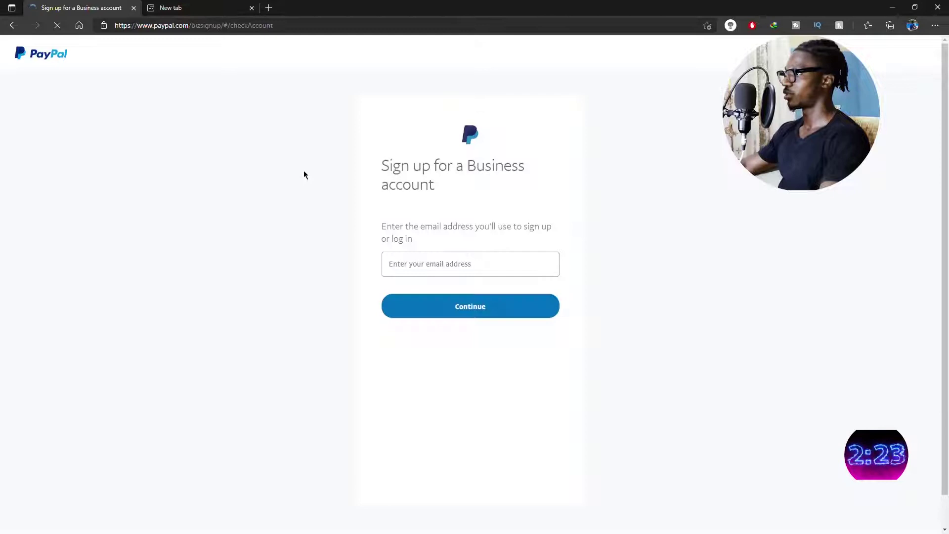
Step: Enter the sign-up email and begin entering a new password
{"action": "left_click", "coordinate": [450, 272]}
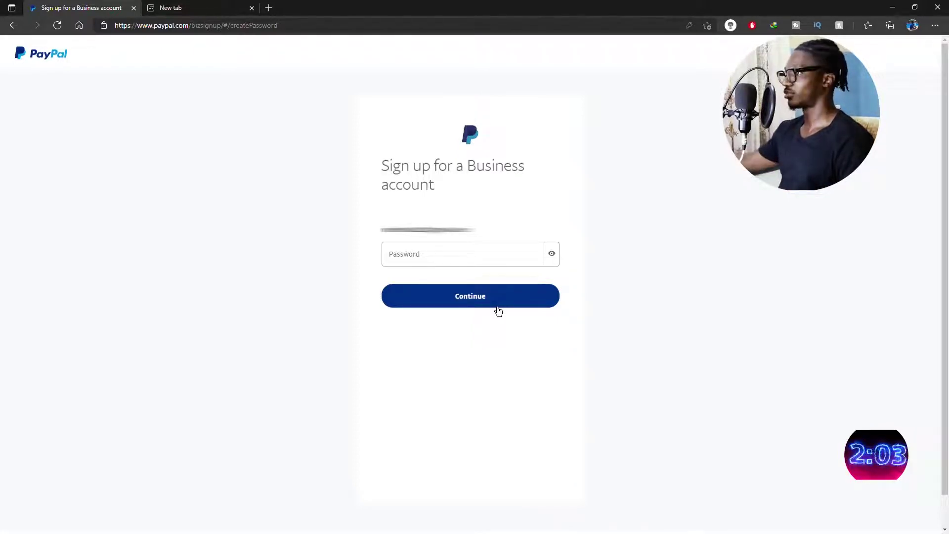
{"action": "left_click", "coordinate": [464, 260]}
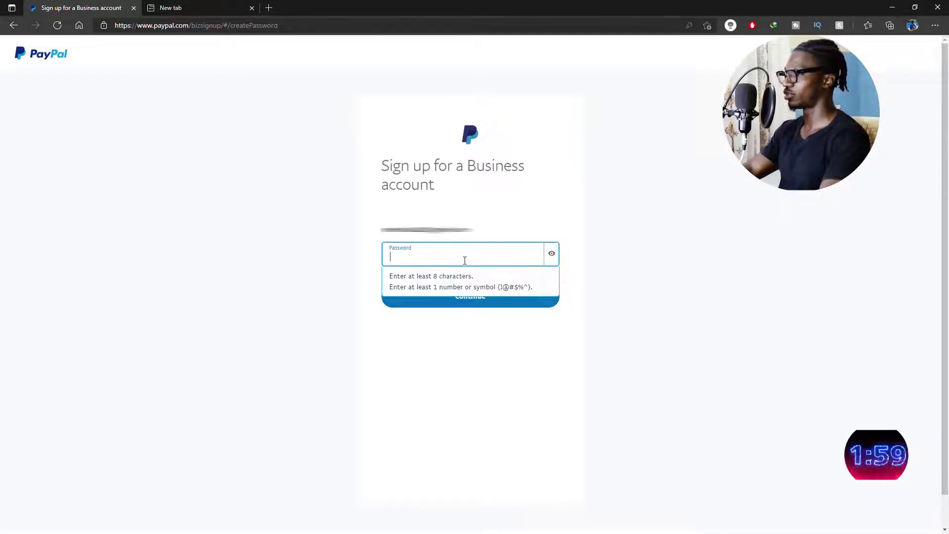
{"action": "type", "text": "••"}
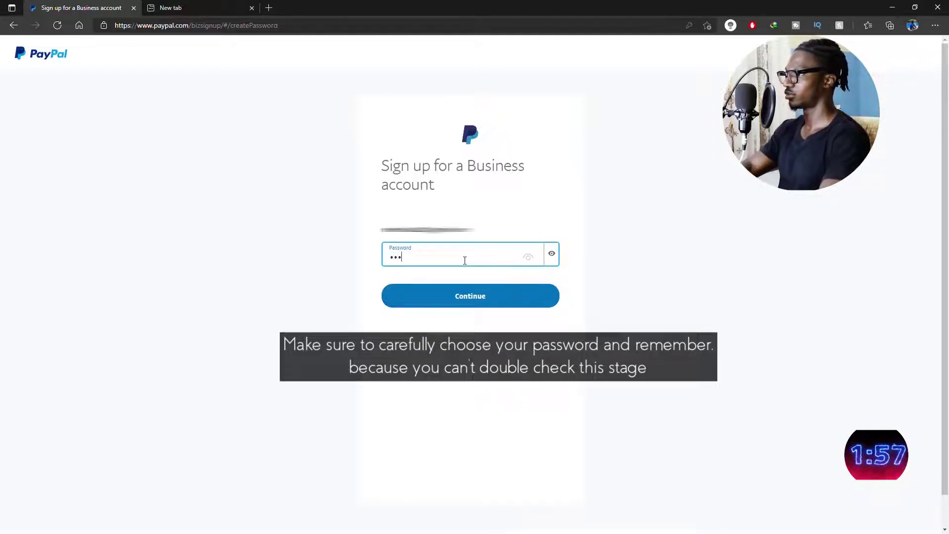
{"action": "type", "text": "••••••"}
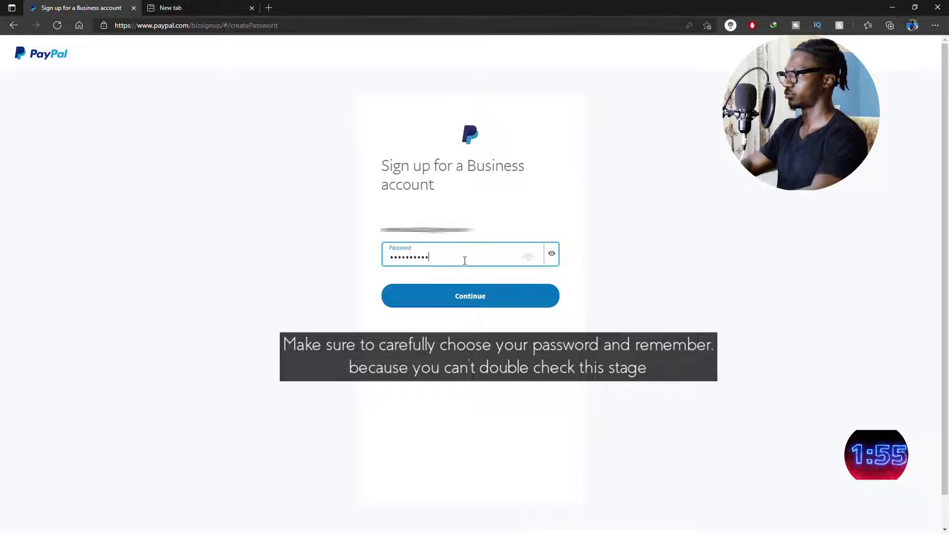
Step: Submit the password, fill in legal name and business contact details, and agree to create the account
{"action": "left_click", "coordinate": [430, 300]}
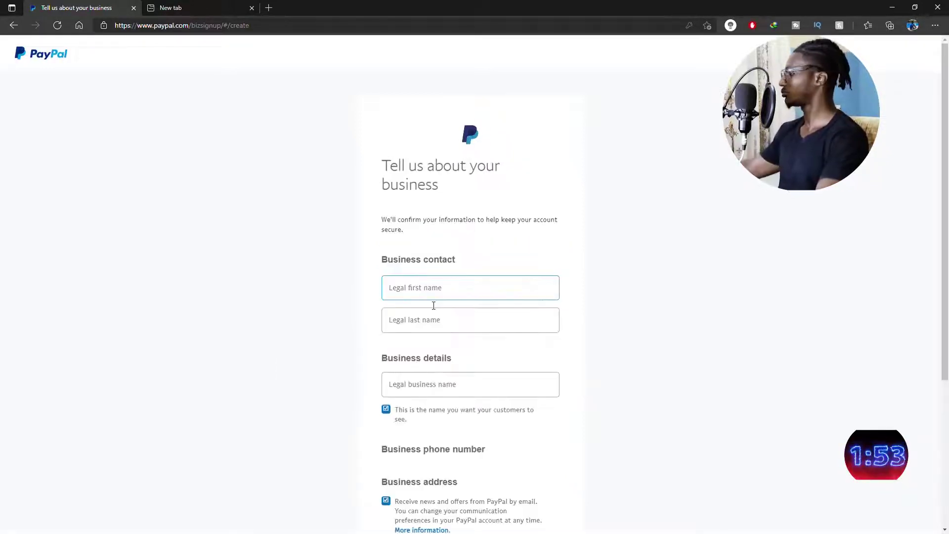
{"action": "left_click", "coordinate": [433, 296]}
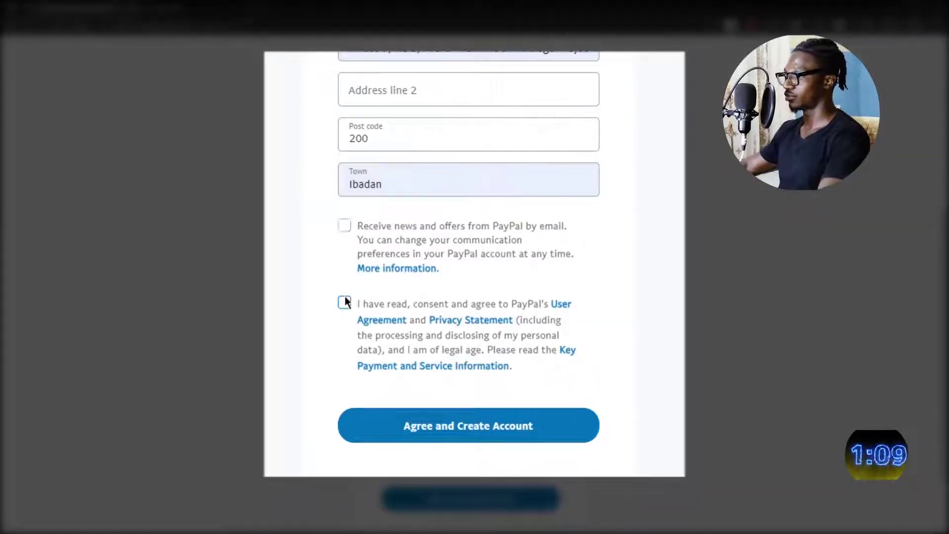
{"action": "scroll", "coordinate": [500, 367], "scroll_direction": "down", "scroll_amount": 2}
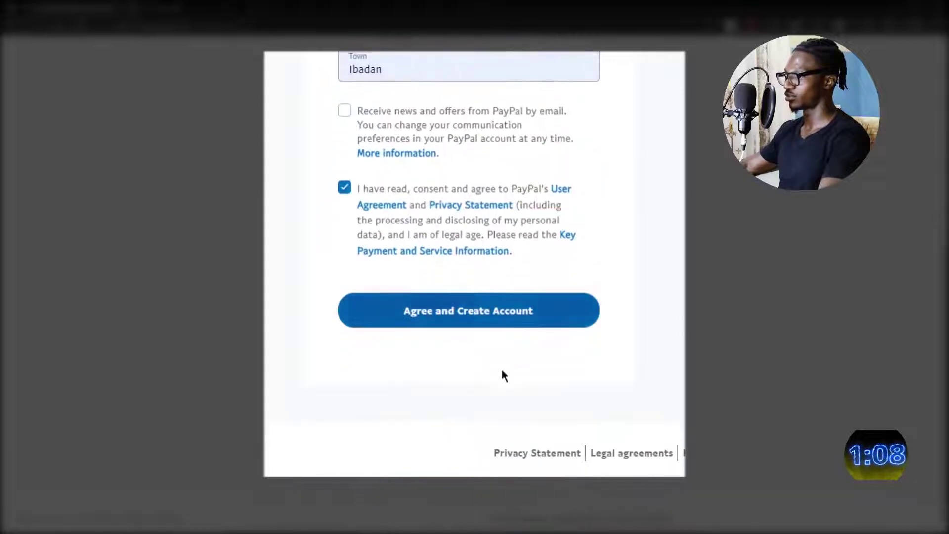
{"action": "left_click", "coordinate": [474, 317]}
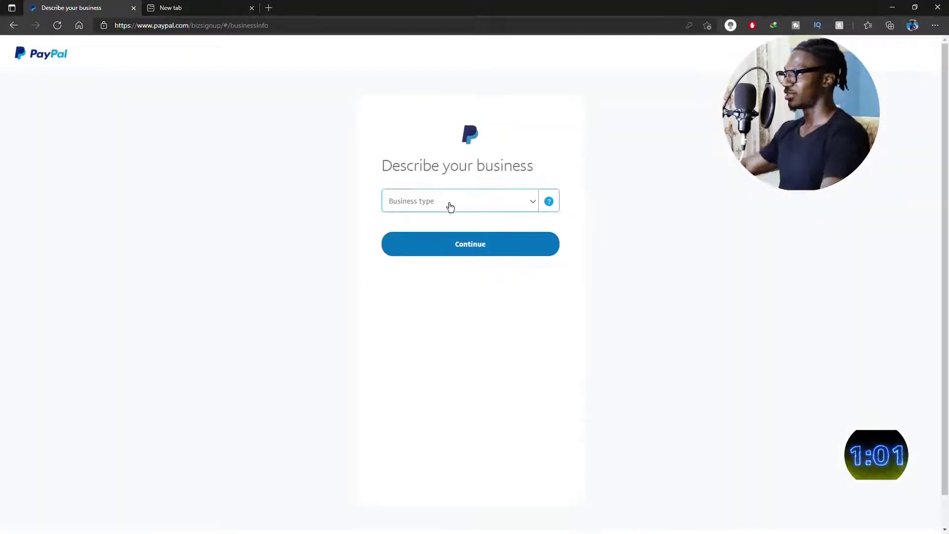
Step: Set business type to Individual and category to Computer Programming via keywords
{"action": "left_click", "coordinate": [456, 208]}
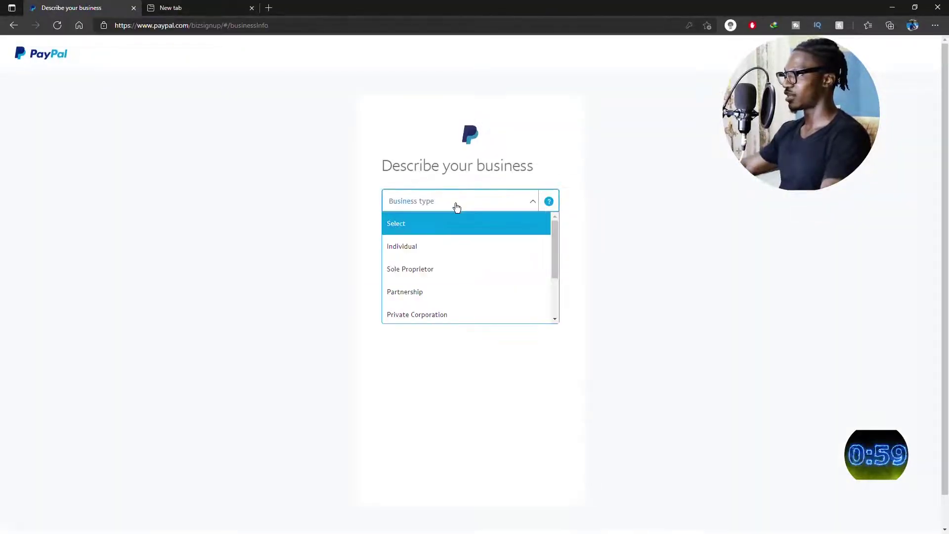
{"action": "left_click", "coordinate": [427, 247]}
{"action": "left_click", "coordinate": [426, 237]}
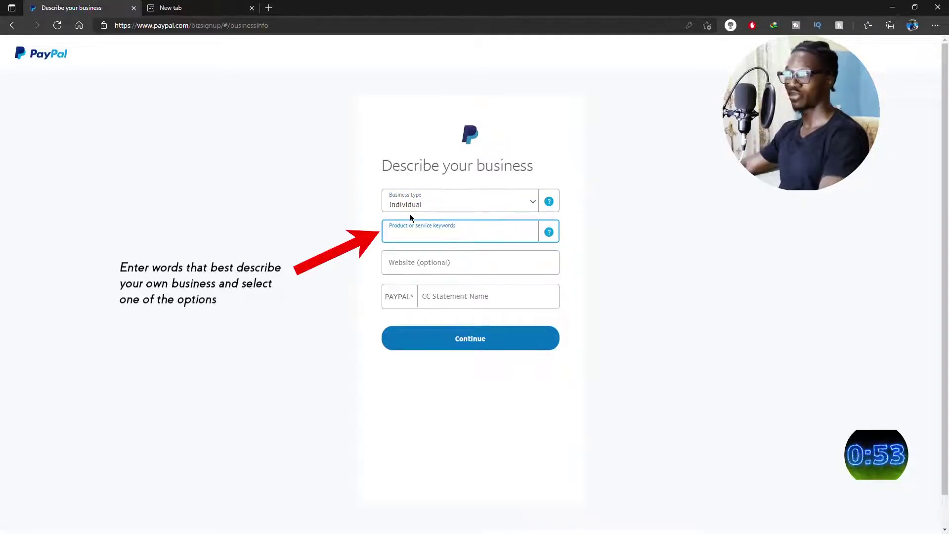
{"action": "left_click", "coordinate": [443, 233]}
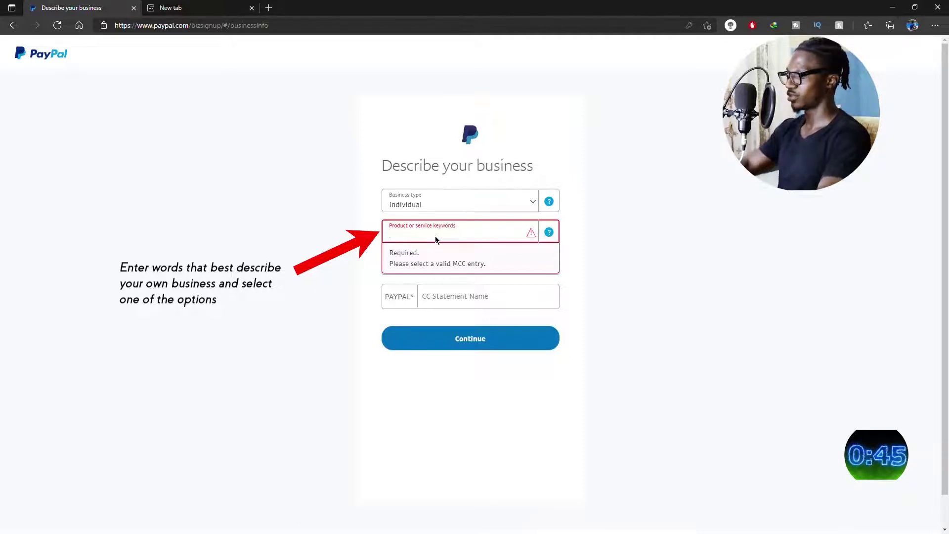
{"action": "type", "text": "Web"}
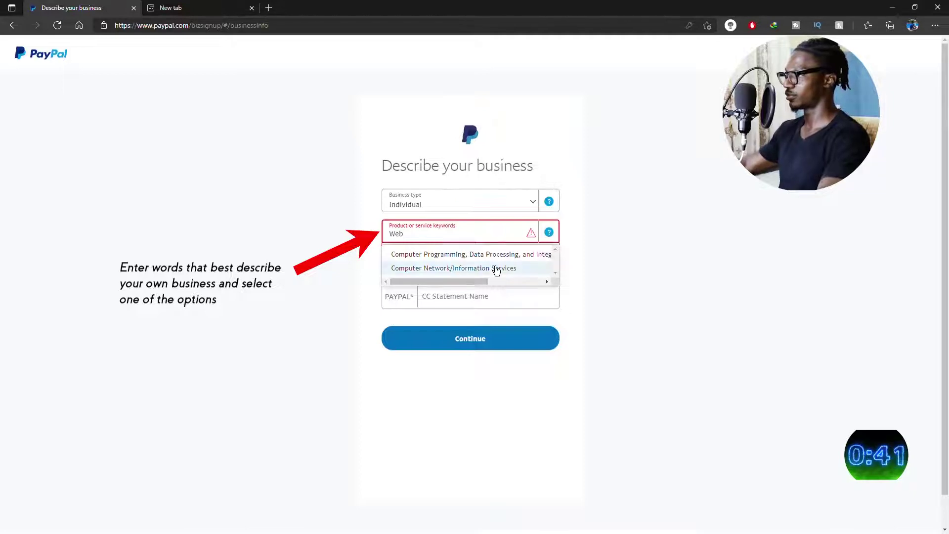
{"action": "scroll", "coordinate": [479, 282], "scroll_direction": "down", "scroll_amount": 1}
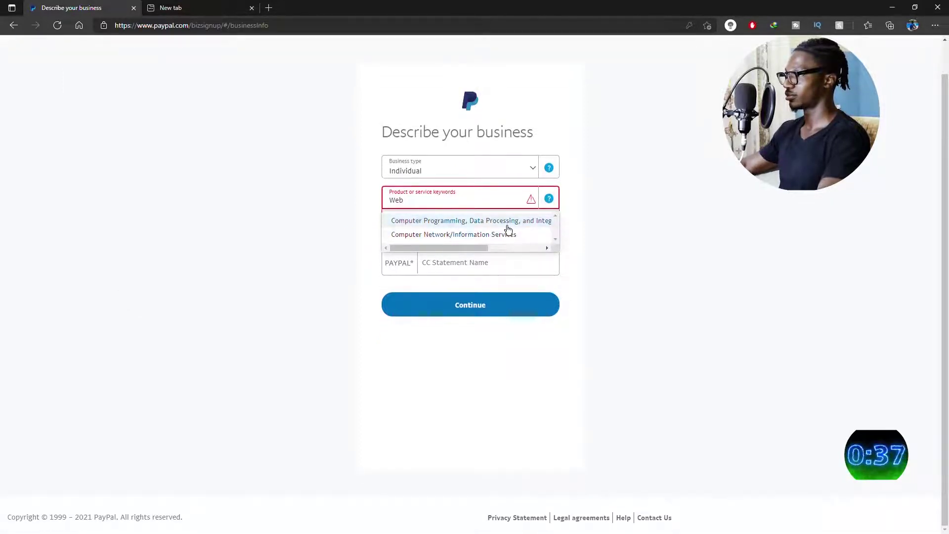
{"action": "left_click_drag", "start_coordinate": [466, 250], "coordinate": [551, 250]}
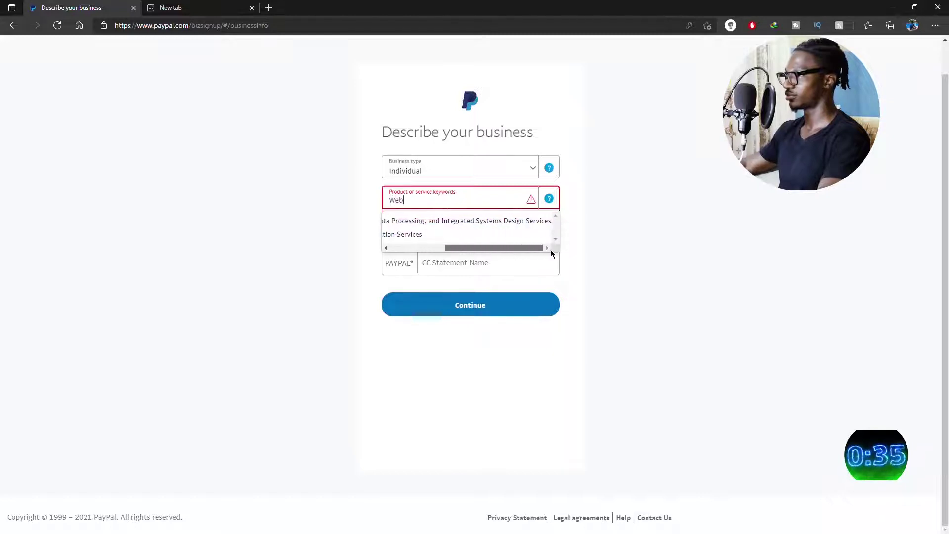
{"action": "left_click", "coordinate": [471, 211]}
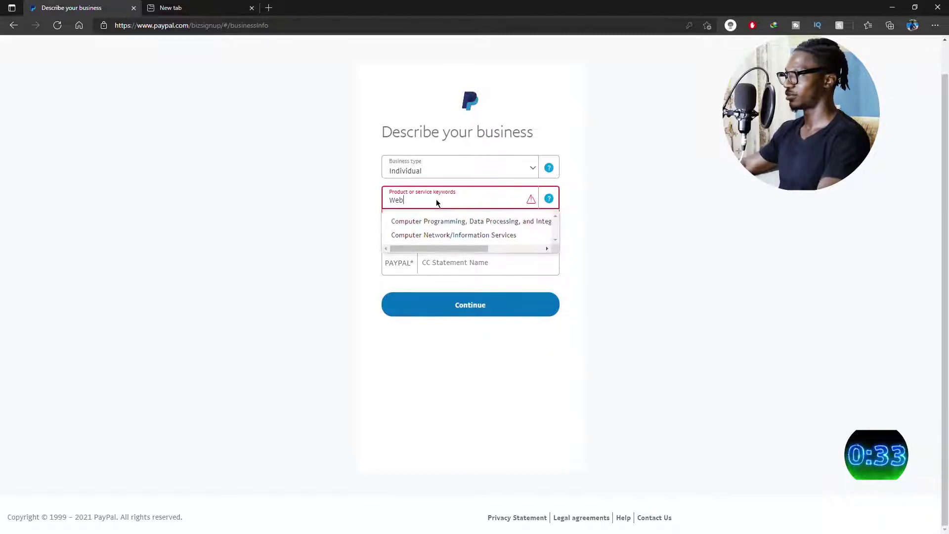
{"action": "type", "text": "des"}
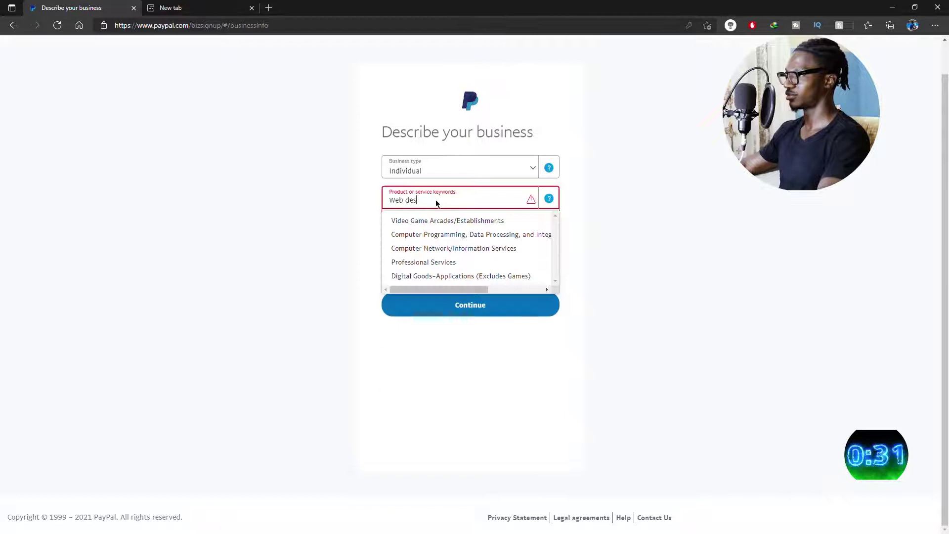
{"action": "left_click", "coordinate": [471, 238]}
Step: Skip the website, enter HT as the card statement name, and submit
{"action": "left_click", "coordinate": [473, 238]}
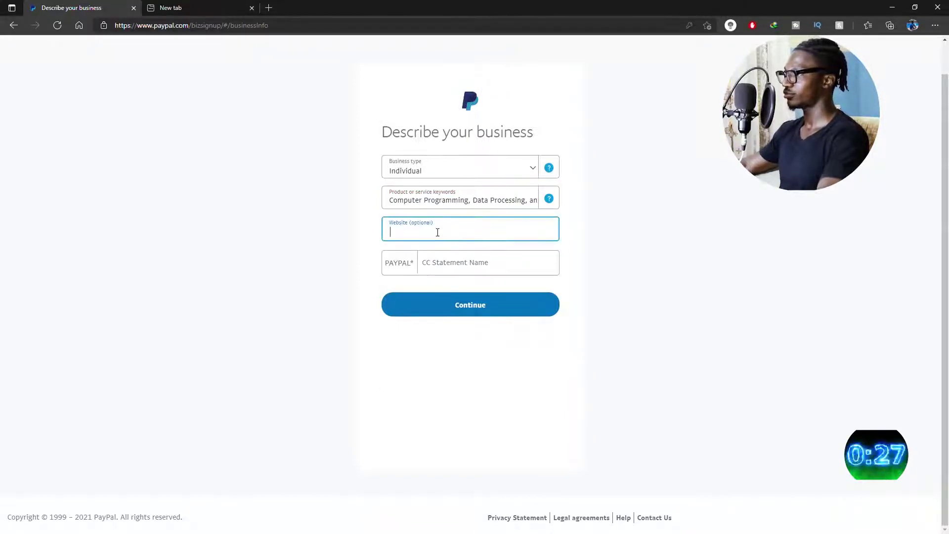
{"action": "key", "text": "Tab"}
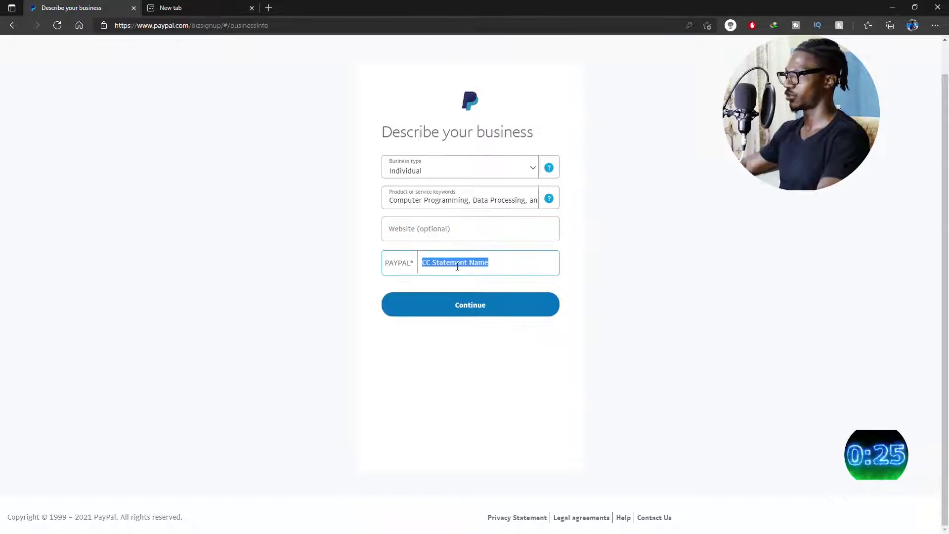
{"action": "left_click", "coordinate": [499, 271]}
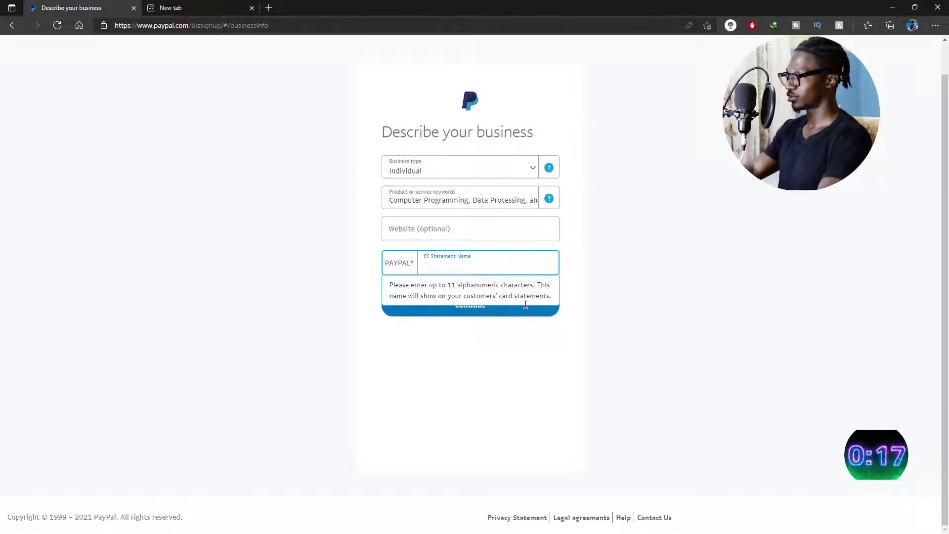
{"action": "type", "text": "HT"}
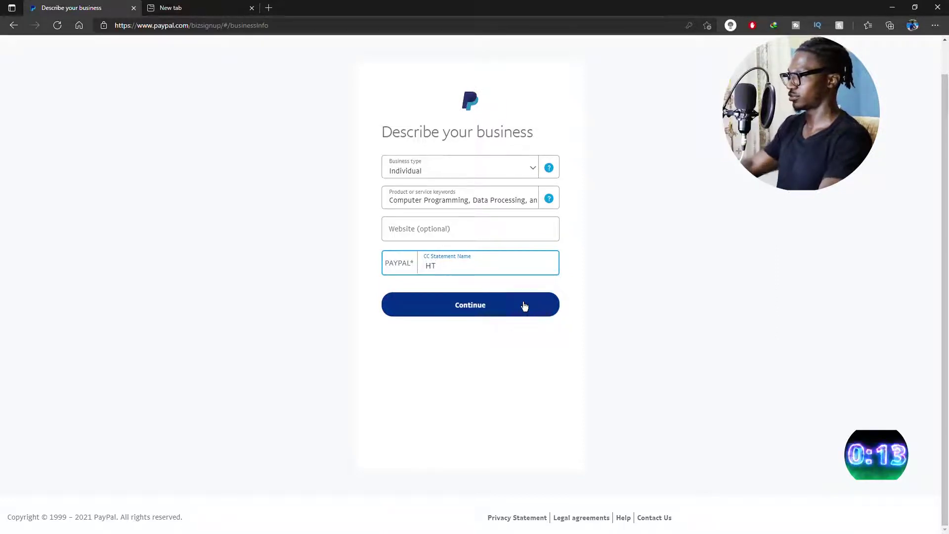
{"action": "left_click", "coordinate": [529, 304]}
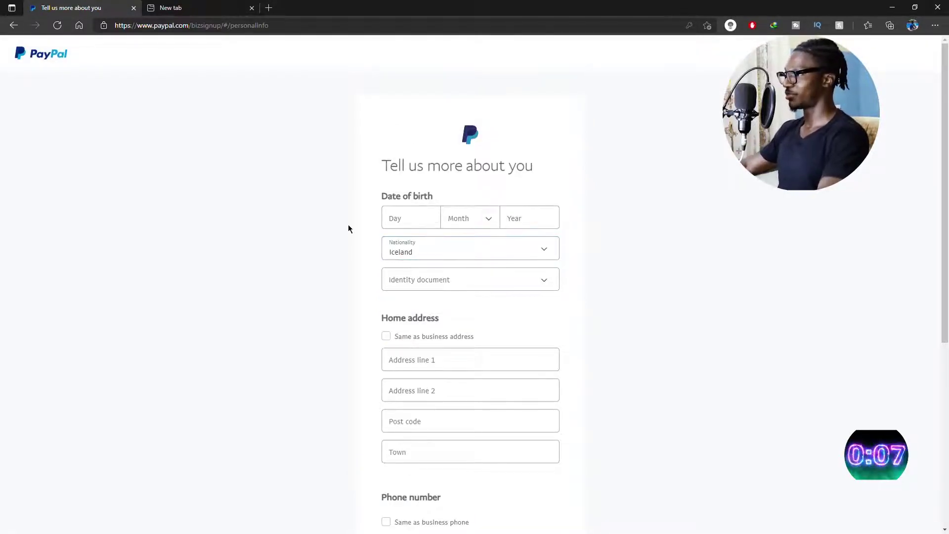
Step: Enter the date of birth with month January and year 1996
{"action": "left_click", "coordinate": [410, 224]}
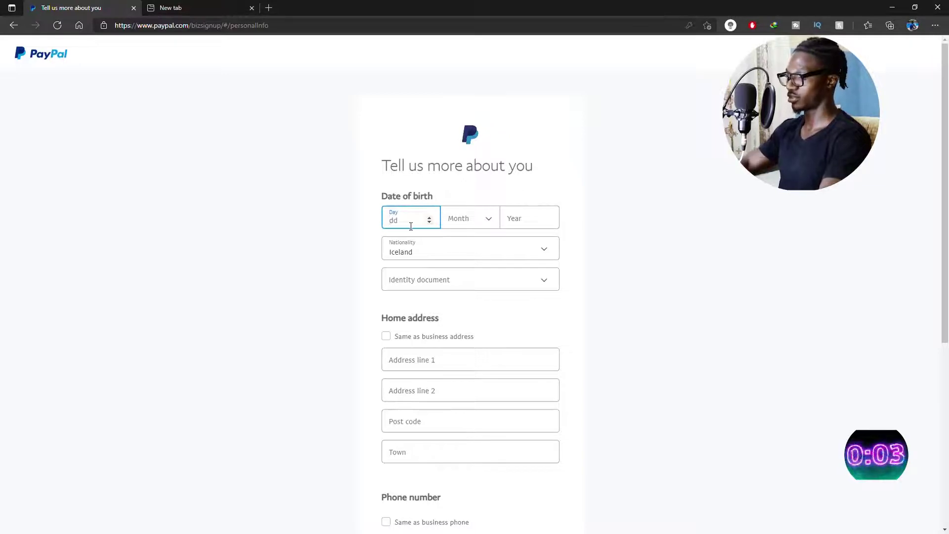
{"action": "type", "text": "22"}
{"action": "left_click", "coordinate": [484, 224]}
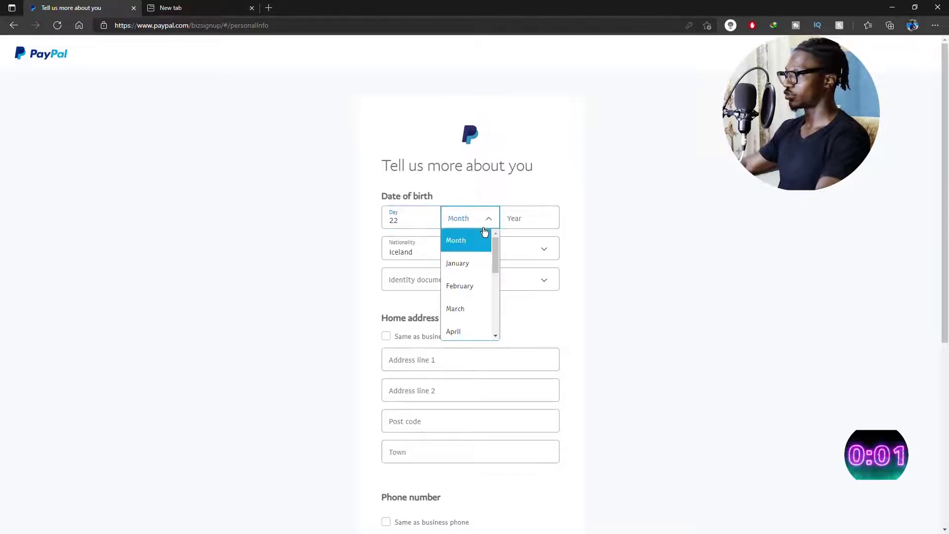
{"action": "left_click", "coordinate": [468, 266]}
{"action": "left_click", "coordinate": [536, 222]}
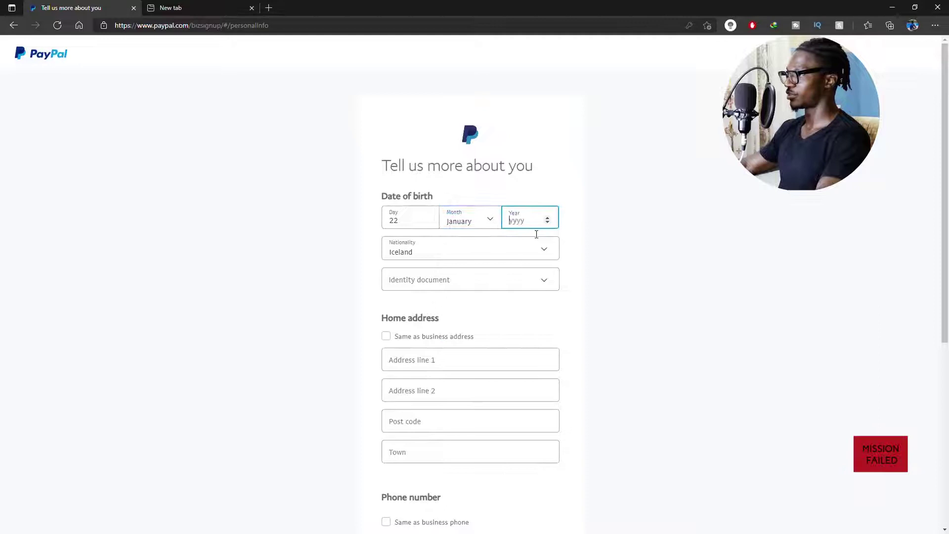
{"action": "type", "text": "199"}
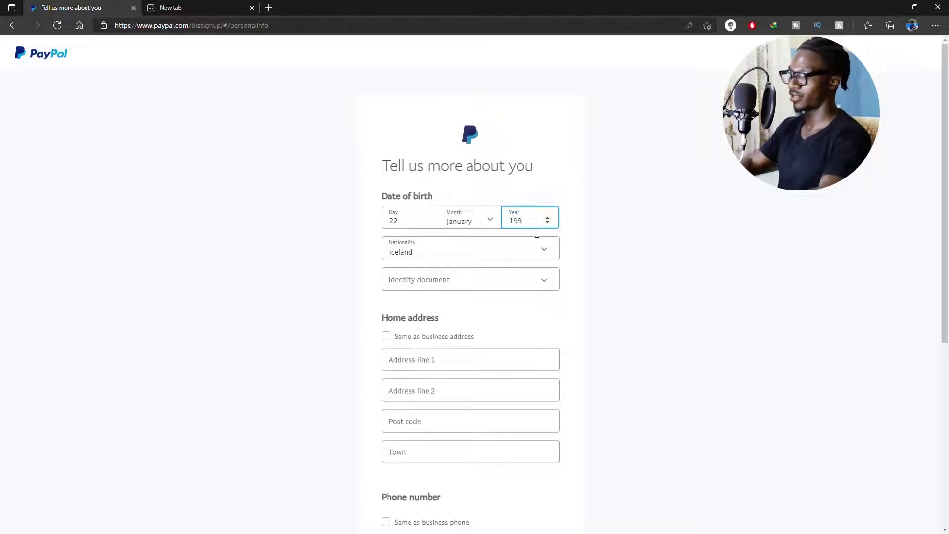
{"action": "type", "text": "6"}
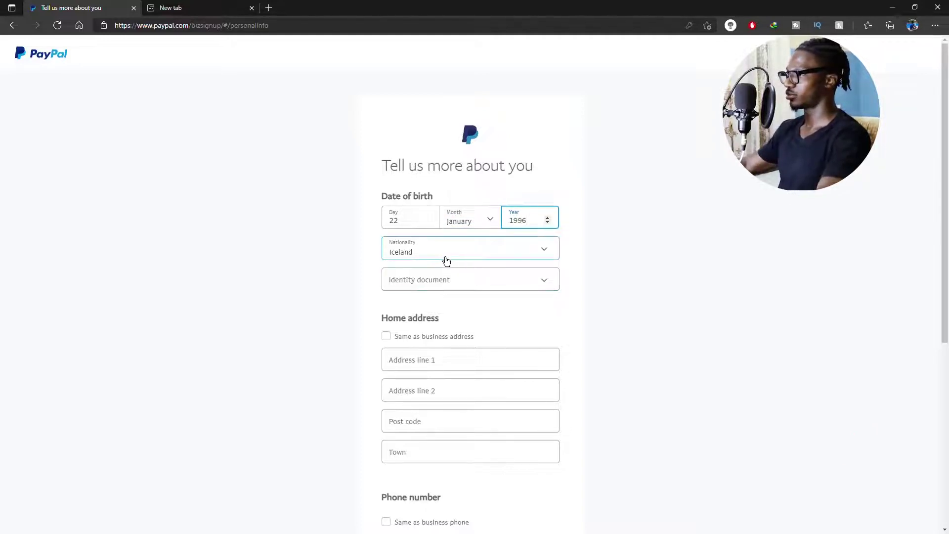
{"action": "left_click", "coordinate": [446, 261]}
{"action": "scroll", "coordinate": [438, 311], "scroll_direction": "down", "scroll_amount": 2}
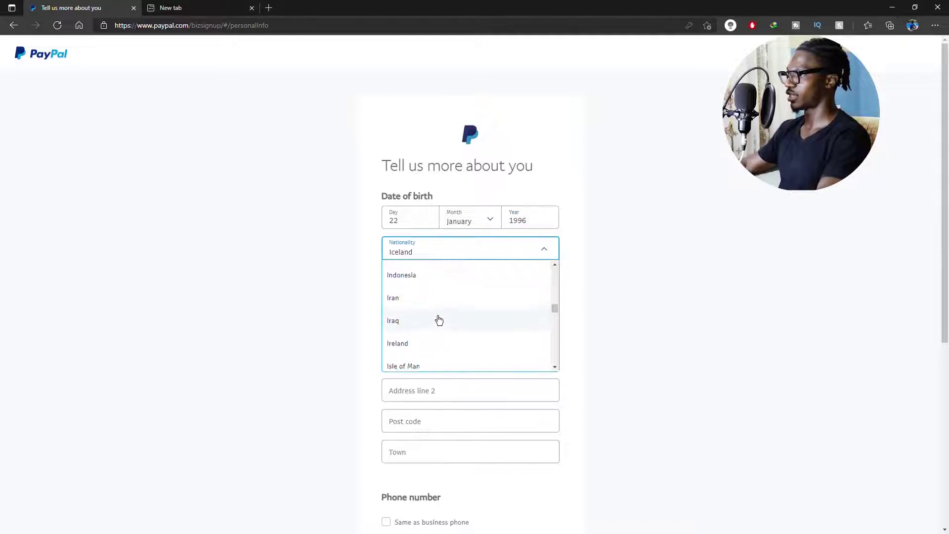
{"action": "scroll", "coordinate": [437, 330], "scroll_direction": "down", "scroll_amount": 2}
{"action": "scroll", "coordinate": [437, 331], "scroll_direction": "down", "scroll_amount": 5}
{"action": "scroll", "coordinate": [439, 334], "scroll_direction": "down", "scroll_amount": 7}
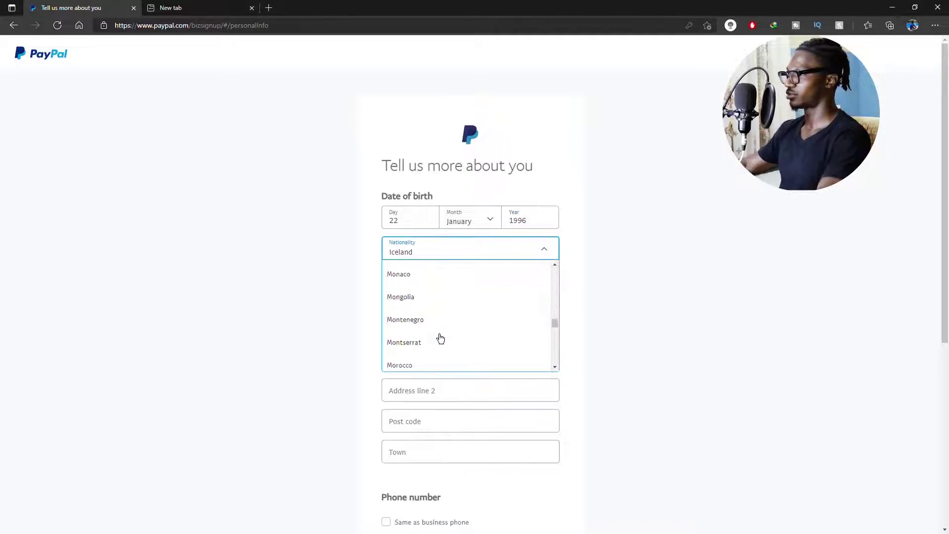
{"action": "scroll", "coordinate": [440, 339], "scroll_direction": "down", "scroll_amount": 2}
{"action": "scroll", "coordinate": [432, 346], "scroll_direction": "down", "scroll_amount": 4}
{"action": "left_click", "coordinate": [409, 324]}
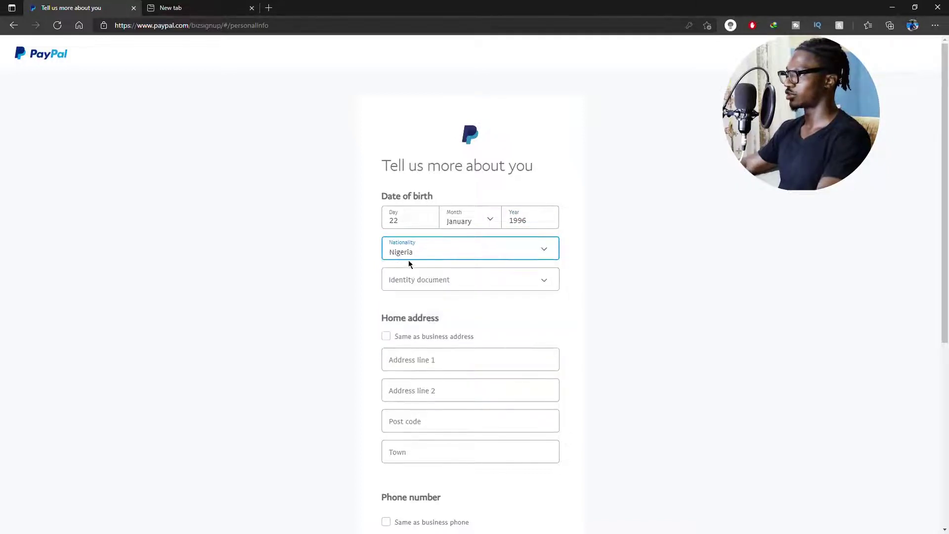
{"action": "left_click", "coordinate": [436, 287]}
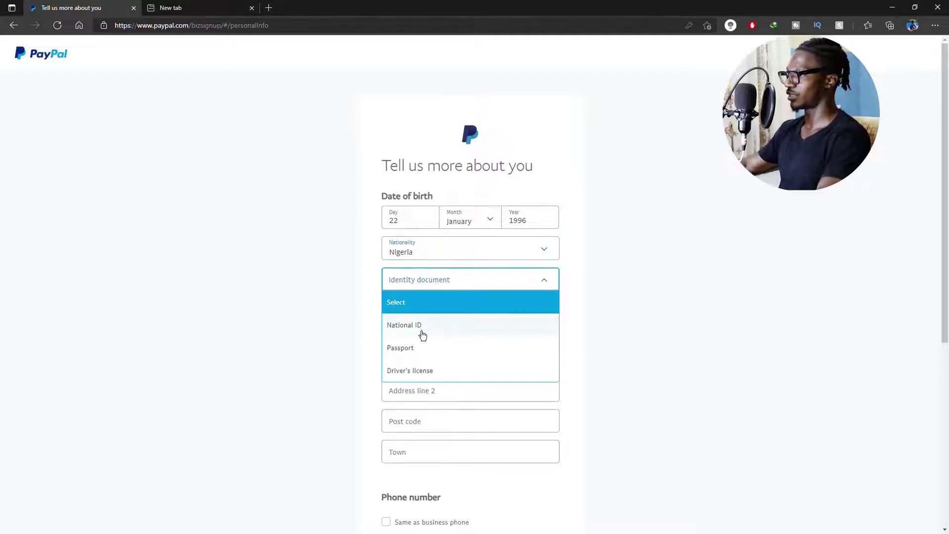
{"action": "scroll", "coordinate": [423, 296], "scroll_direction": "down", "scroll_amount": 2}
{"action": "left_click", "coordinate": [419, 177]}
{"action": "scroll", "coordinate": [401, 193], "scroll_direction": "up", "scroll_amount": 2}
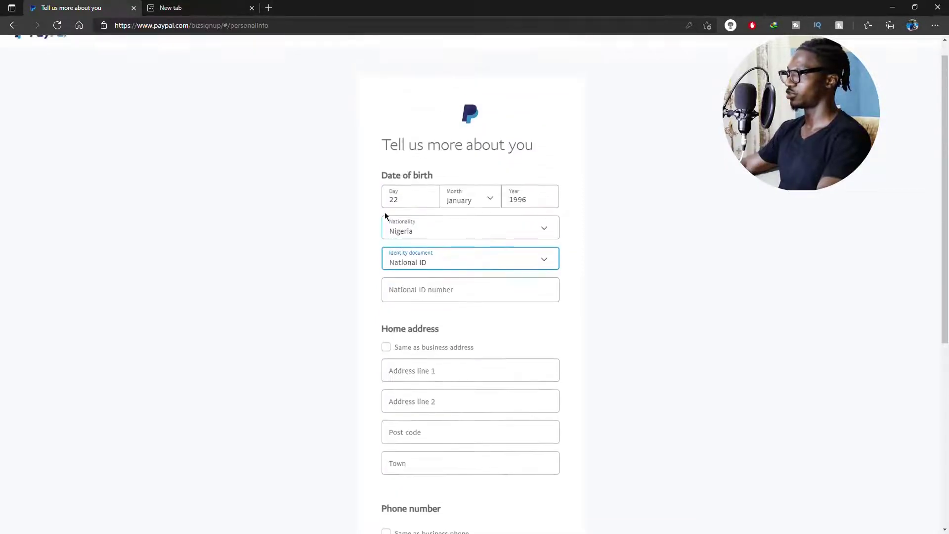
{"action": "left_click", "coordinate": [433, 321]}
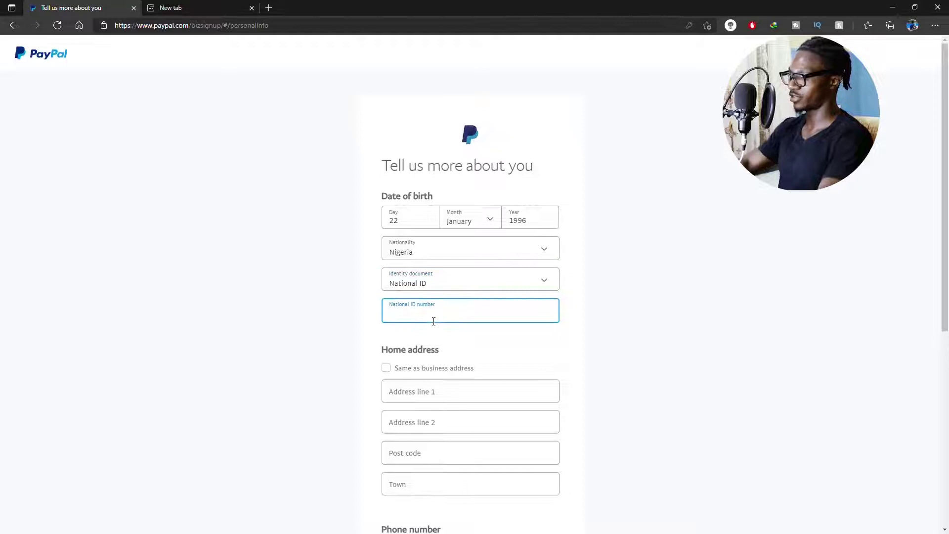
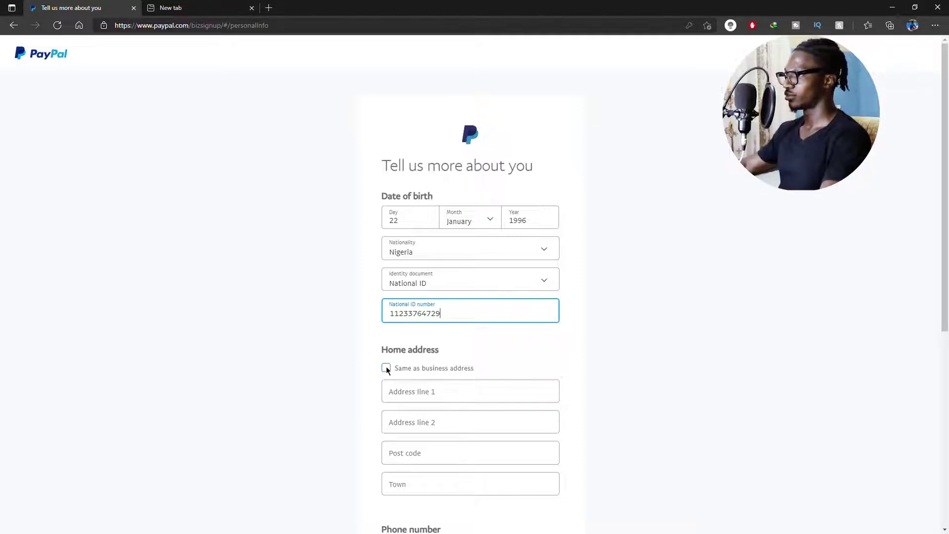
{"action": "scroll", "coordinate": [386, 370], "scroll_direction": "down", "scroll_amount": 2}
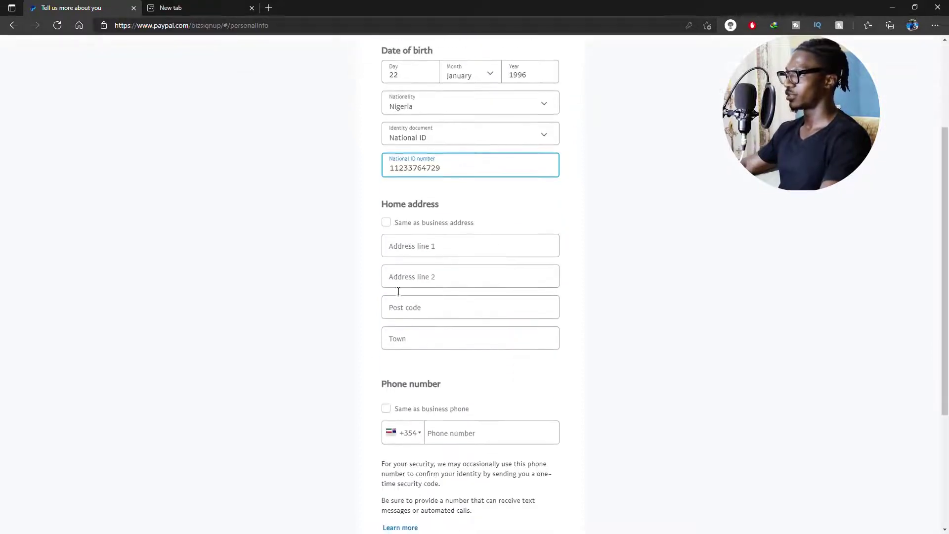
Step: Tick 'Same as business address' and 'Same as business phone', then submit the form
{"action": "left_click", "coordinate": [385, 218]}
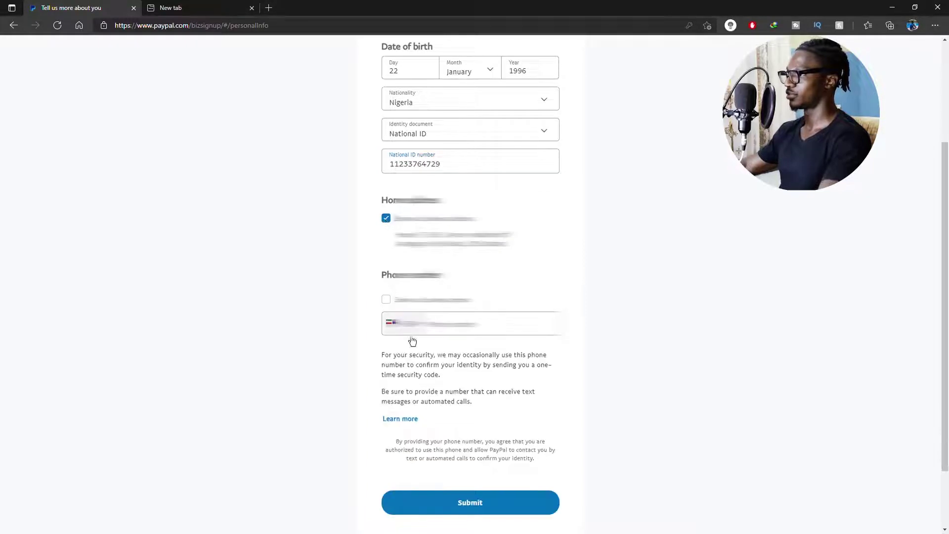
{"action": "left_click", "coordinate": [386, 299]}
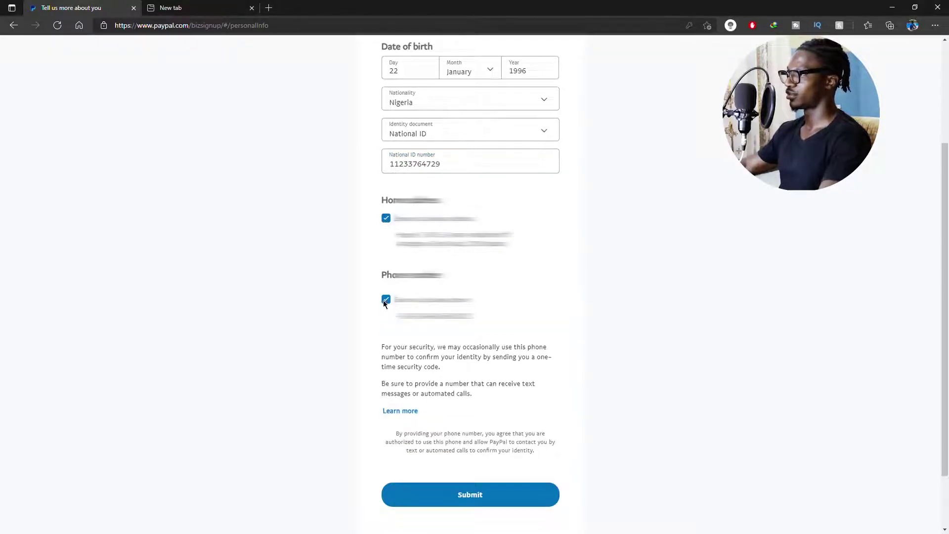
{"action": "left_click", "coordinate": [403, 168]}
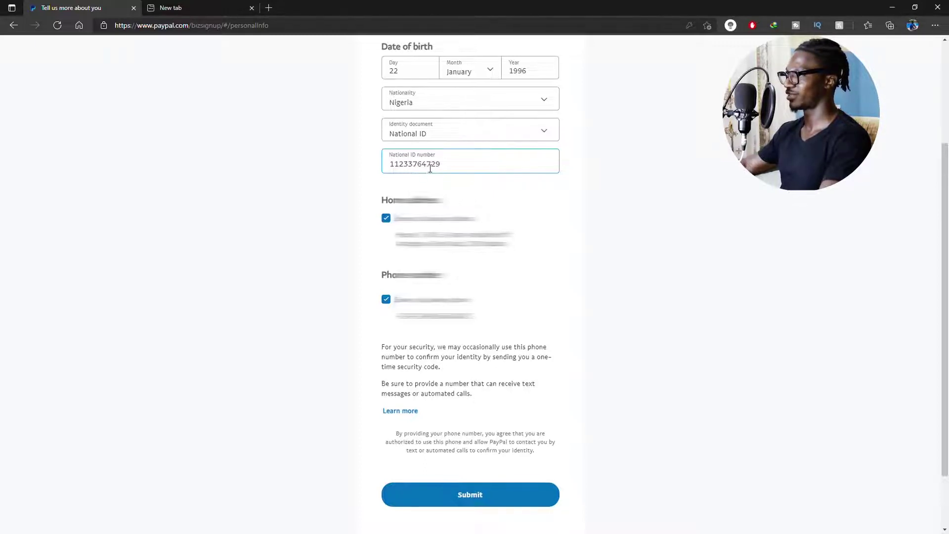
{"action": "scroll", "coordinate": [455, 178], "scroll_direction": "down", "scroll_amount": 1}
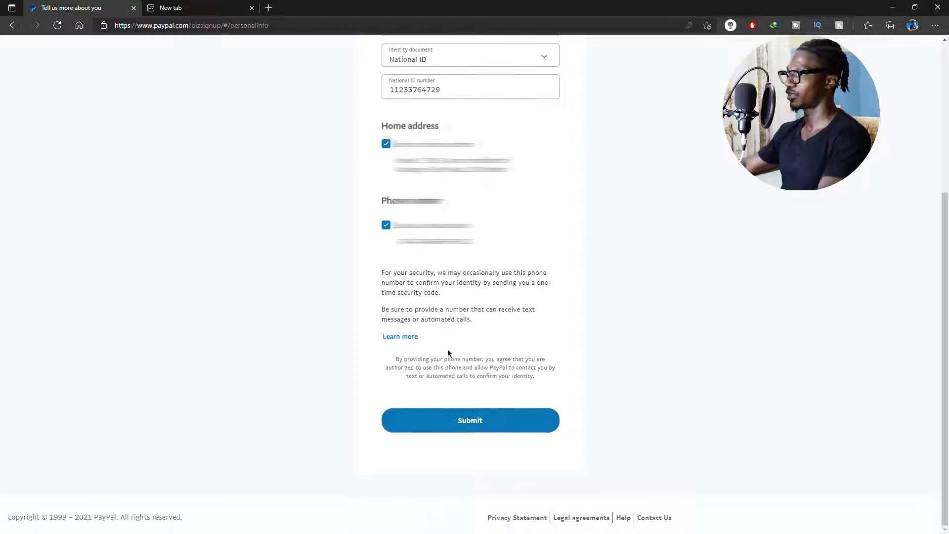
{"action": "left_click", "coordinate": [482, 421]}
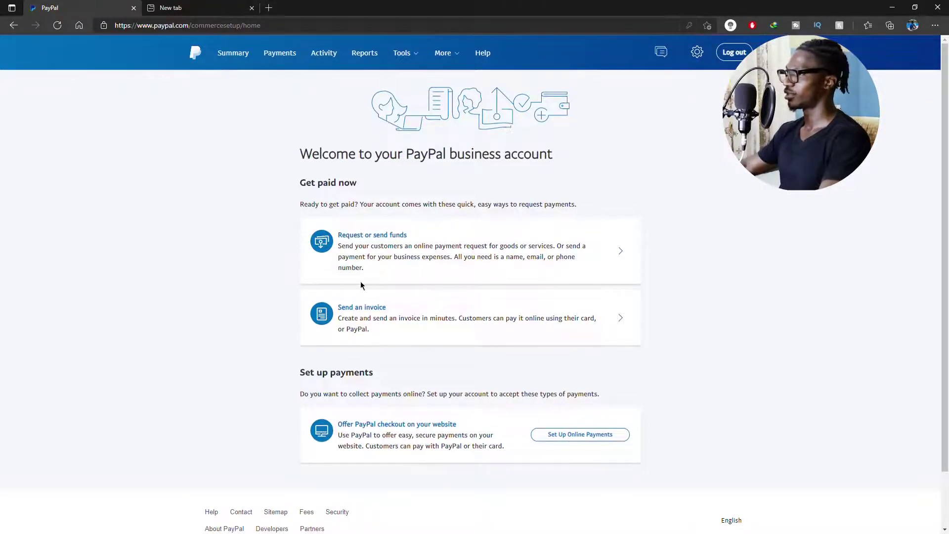
{"action": "scroll", "coordinate": [360, 353], "scroll_direction": "down", "scroll_amount": 2}
{"action": "scroll", "coordinate": [329, 292], "scroll_direction": "up", "scroll_amount": 2}
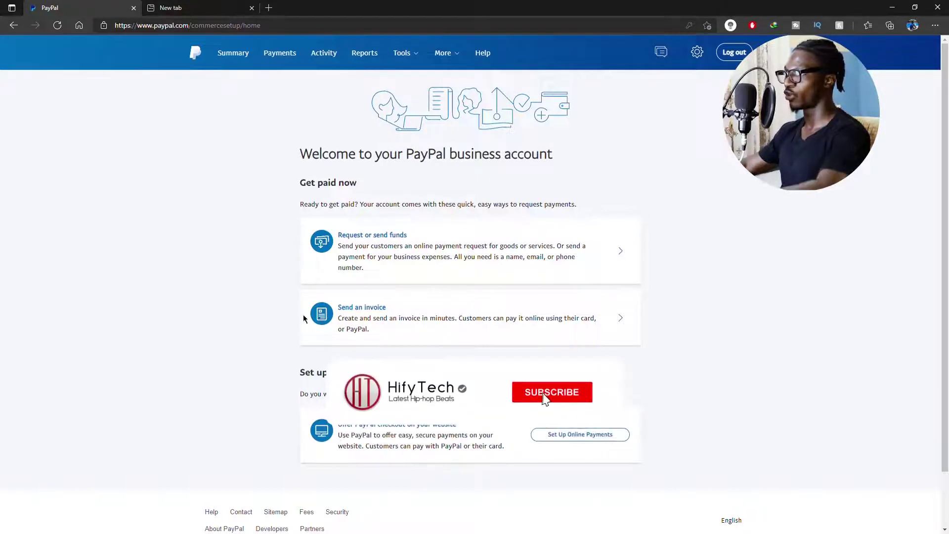
Step: Open the Summary page from the top navigation in a second tab
{"action": "middle_click", "coordinate": [223, 64]}
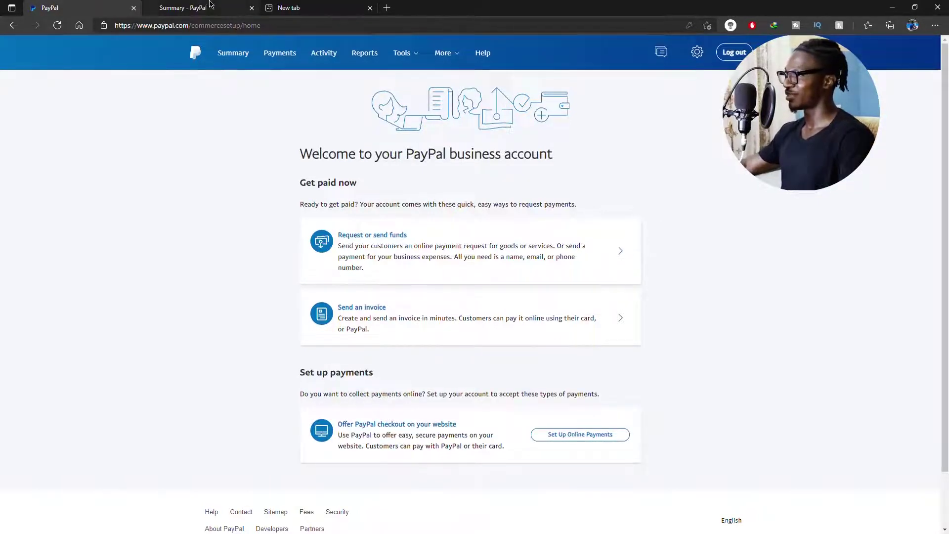
Step: Switch to the 'Summary - PayPal' tab showing the 0,00 USD balance
{"action": "left_click", "coordinate": [184, 8]}
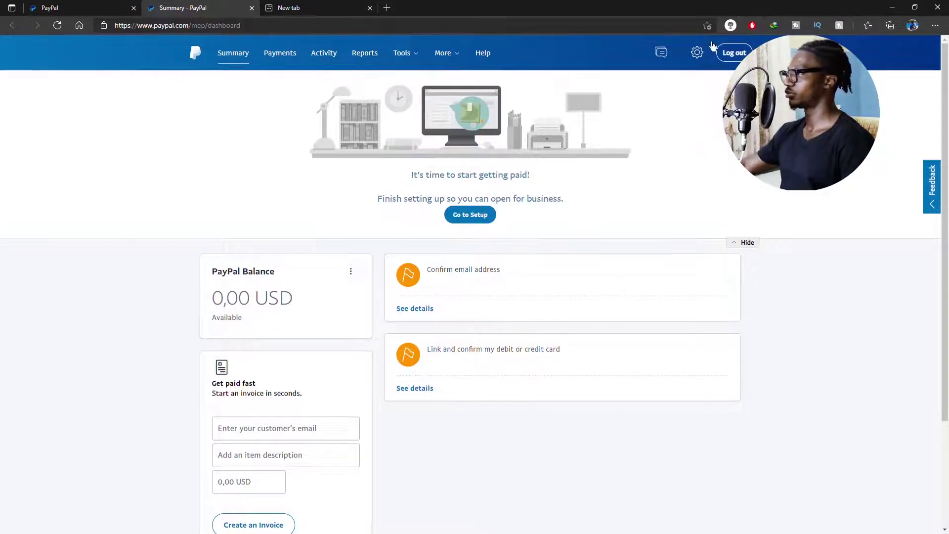
{"action": "mouse_move", "coordinate": [697, 53]}
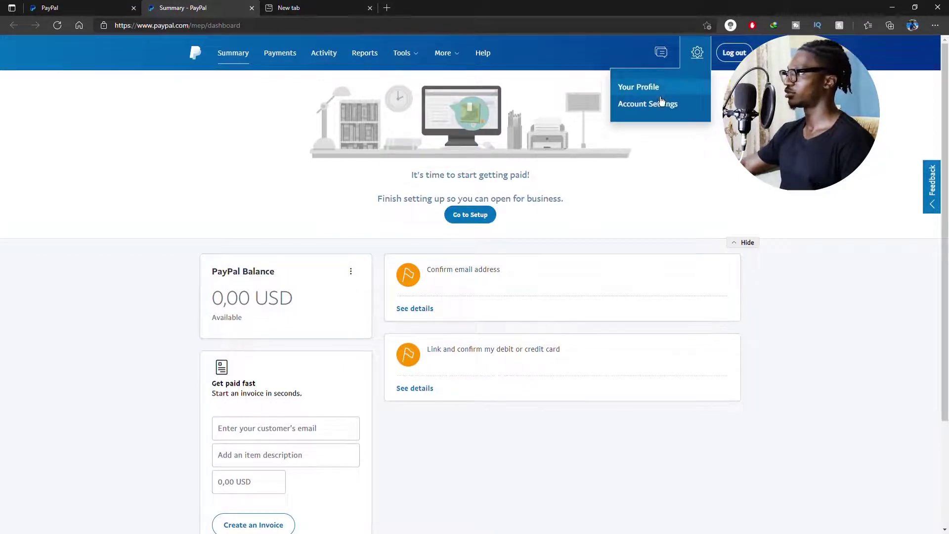
Step: Go to Account Settings and open the 'Money, banks and cards' section
{"action": "left_click", "coordinate": [649, 102]}
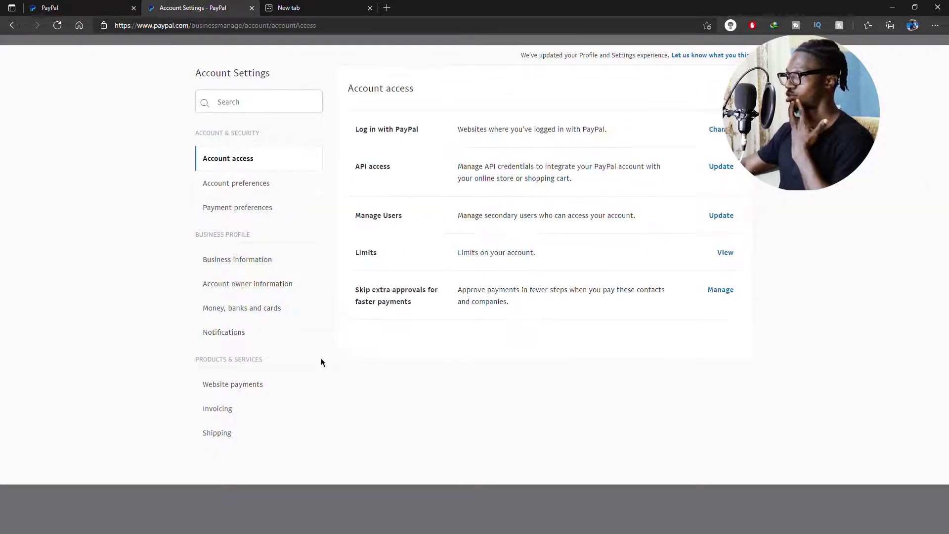
{"action": "left_click", "coordinate": [269, 315]}
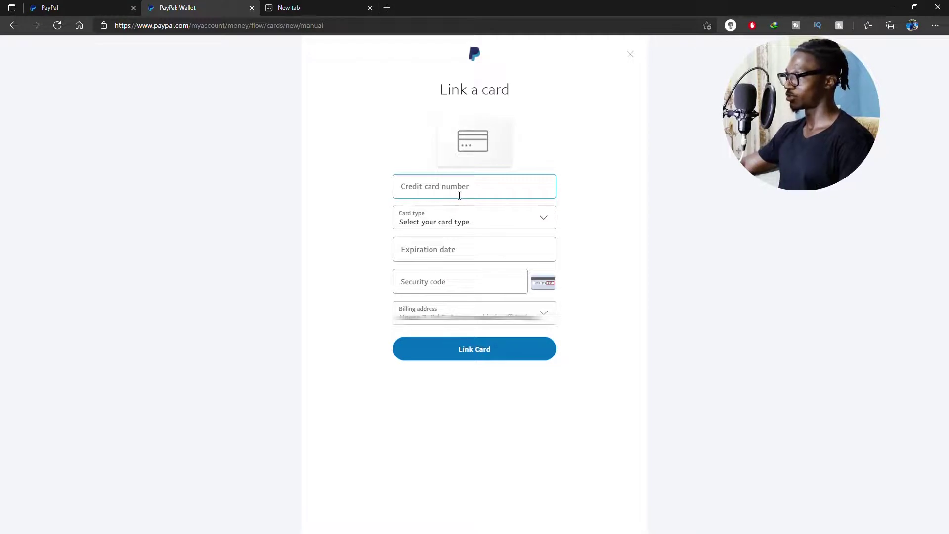
Step: Leave the card number field empty and close the Link a card form
{"action": "left_click", "coordinate": [469, 193]}
{"action": "left_click", "coordinate": [316, 220]}
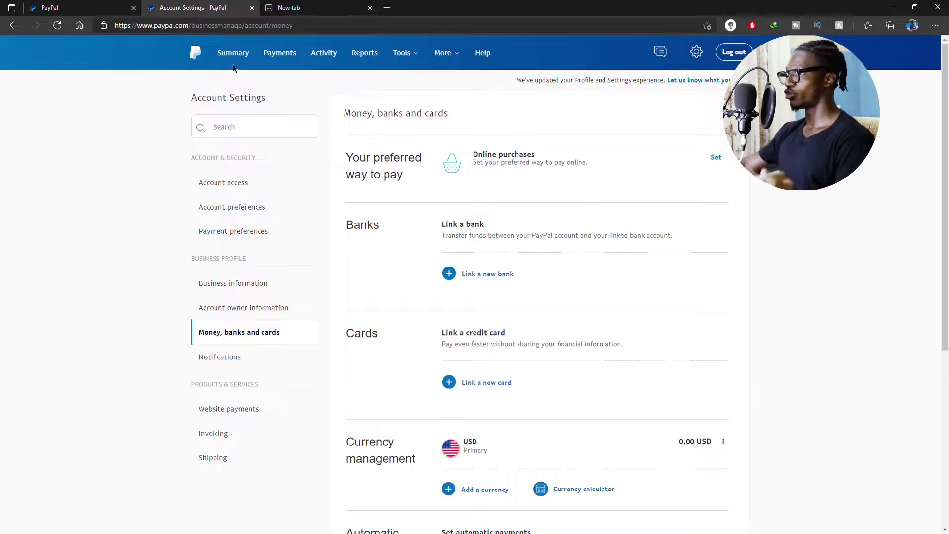
Step: From the Summary dashboard, start a transfer of the 53,27 USD PayPal balance
{"action": "left_click", "coordinate": [199, 54]}
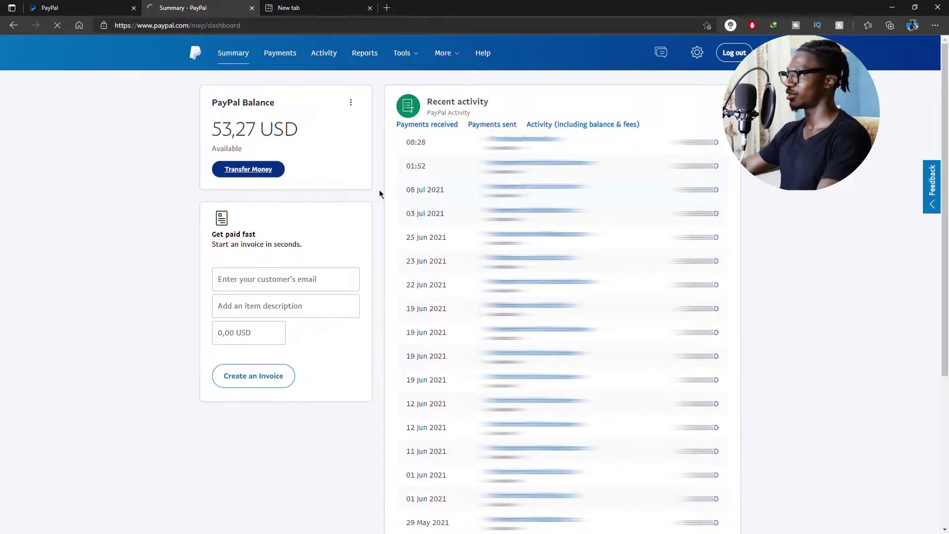
{"action": "left_click", "coordinate": [273, 168]}
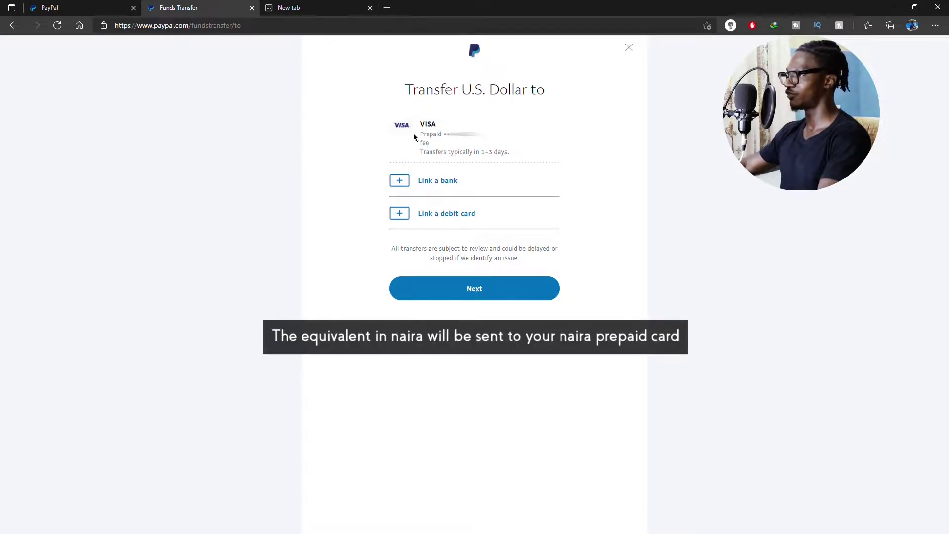
Step: Choose the prepaid Visa as destination and keep the 53,27 USD transfer amount
{"action": "left_click", "coordinate": [459, 295]}
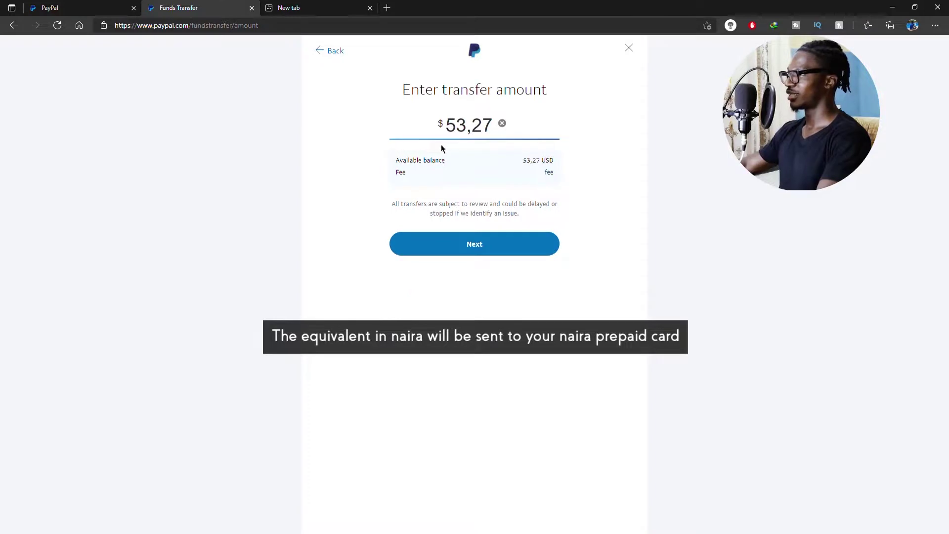
{"action": "left_click", "coordinate": [481, 255]}
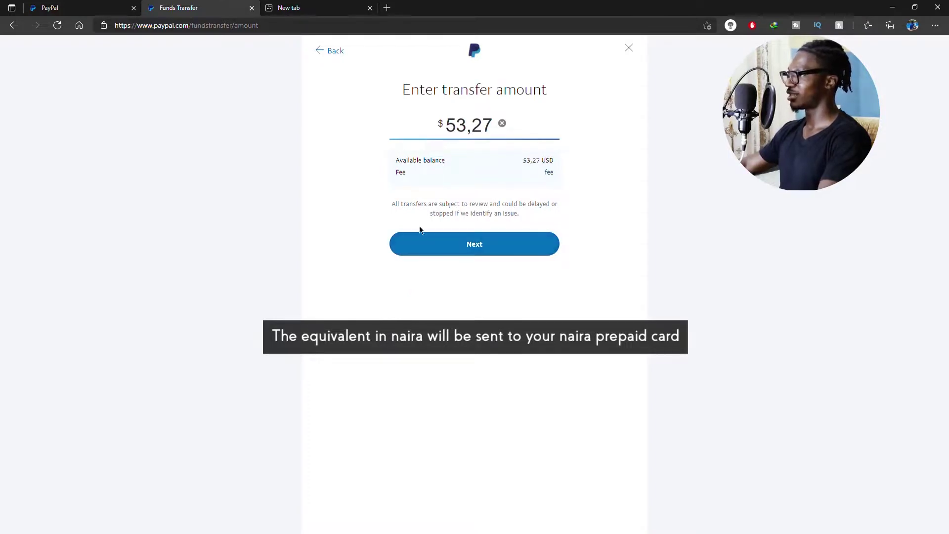